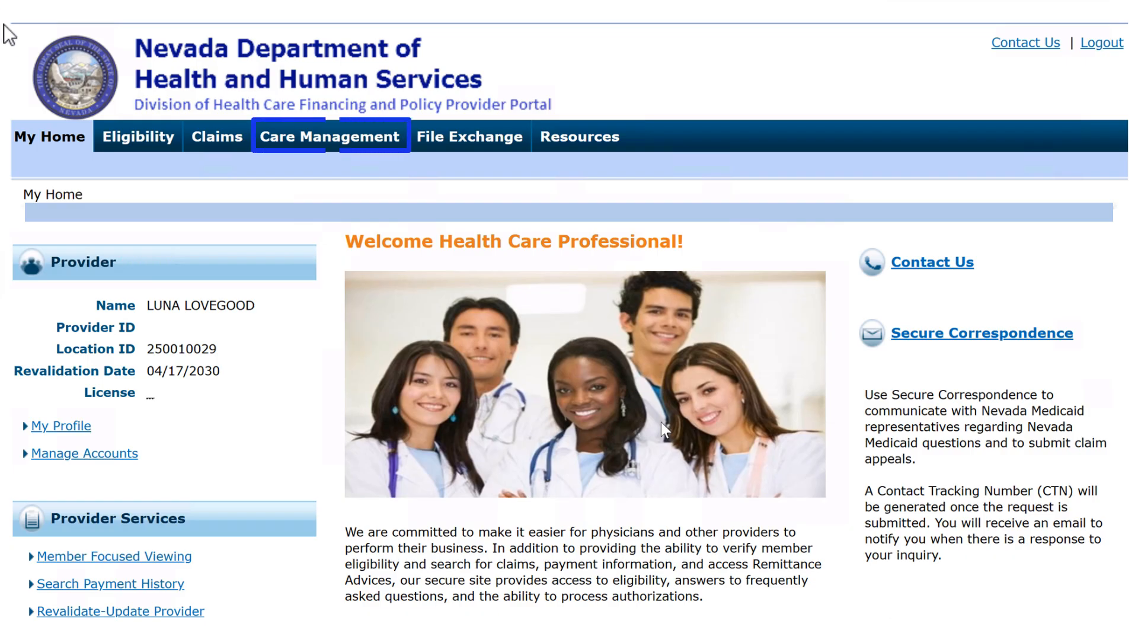
Start a new medical authorization from Care Management and set its process type to OUTPT M/S
{"action": "left_click", "coordinate": [316, 146]}
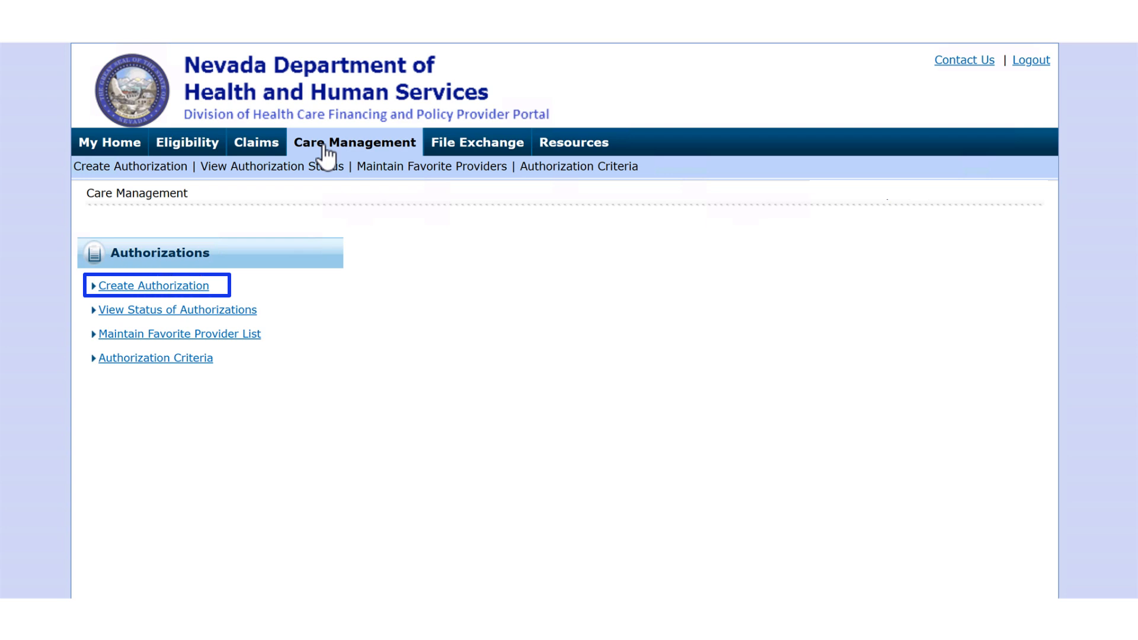
{"action": "left_click", "coordinate": [138, 284]}
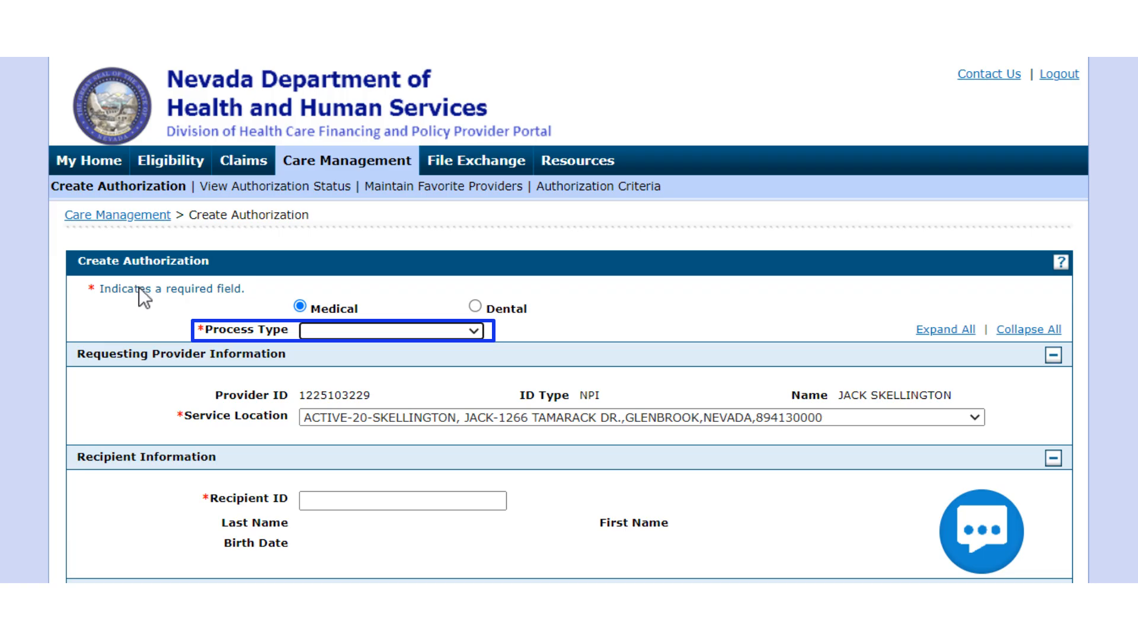
{"action": "left_click", "coordinate": [475, 332]}
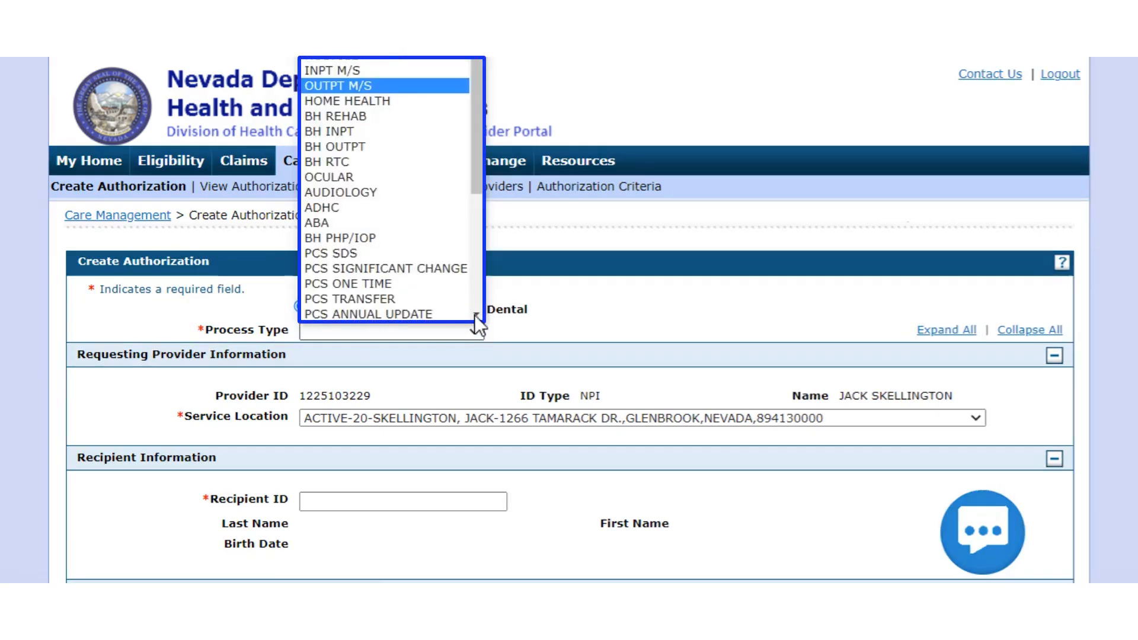
{"action": "left_click", "coordinate": [386, 87]}
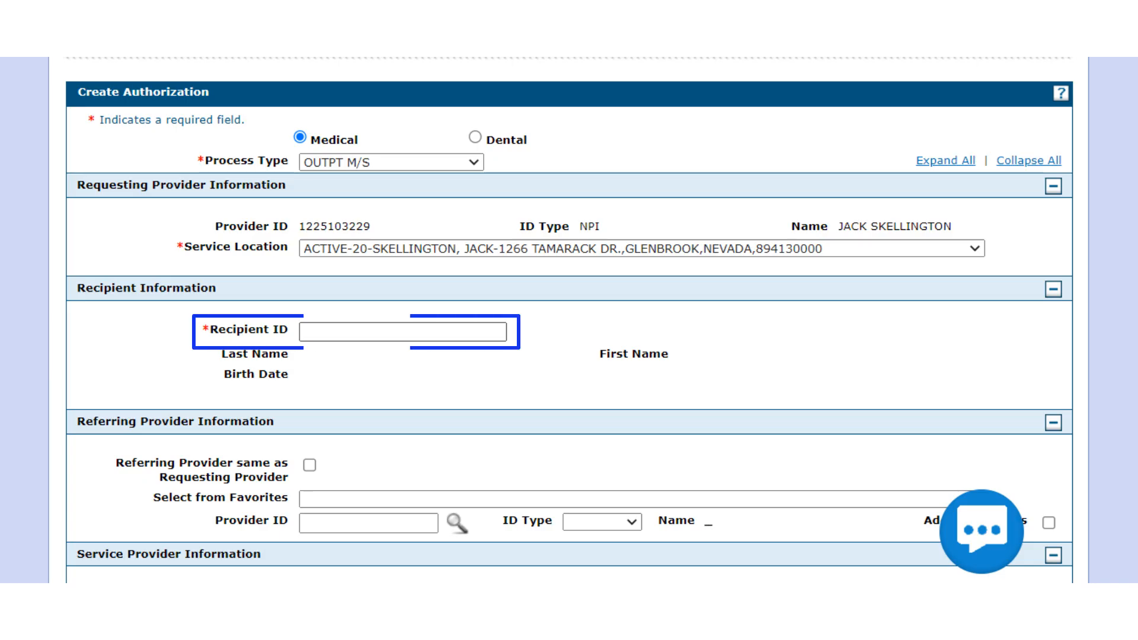
Enter the recipient's ID in the Recipient Information section of the authorization
{"action": "left_click", "coordinate": [371, 332]}
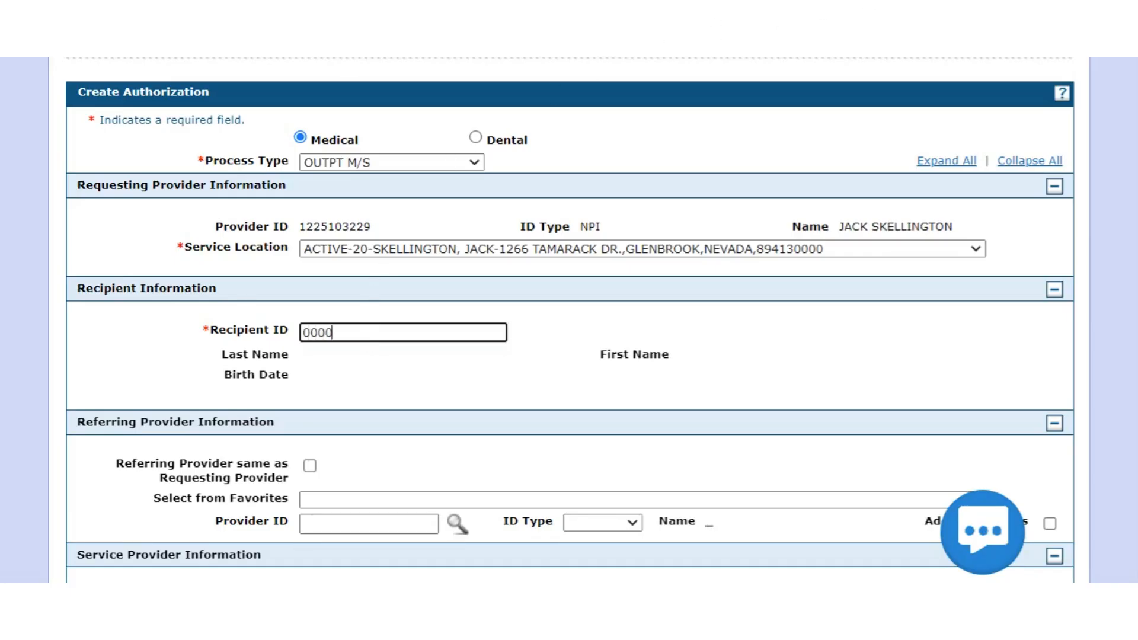
Mark both the referring provider and the service provider as the same as the requesting provider
{"action": "scroll", "coordinate": [569, 320], "scroll_direction": "down", "scroll_amount": 4}
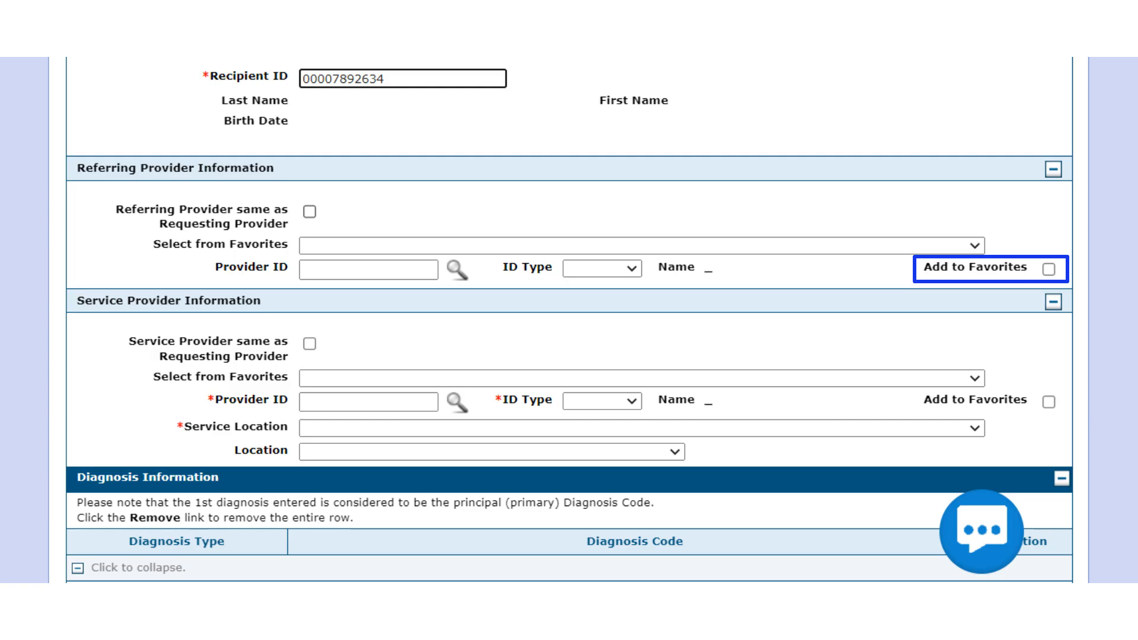
{"action": "left_click", "coordinate": [309, 212]}
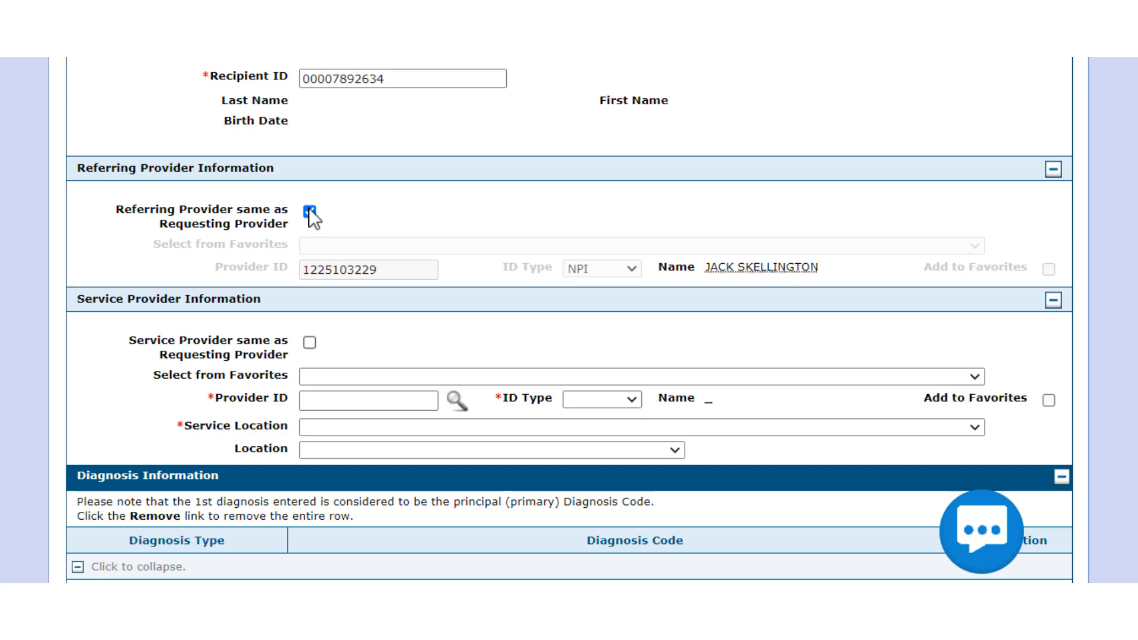
{"action": "left_click", "coordinate": [314, 339]}
Add the ICD-10-CM diagnosis code R69-Illness, unspecified to the authorization's diagnosis information
{"action": "scroll", "coordinate": [569, 320], "scroll_direction": "down", "scroll_amount": 4}
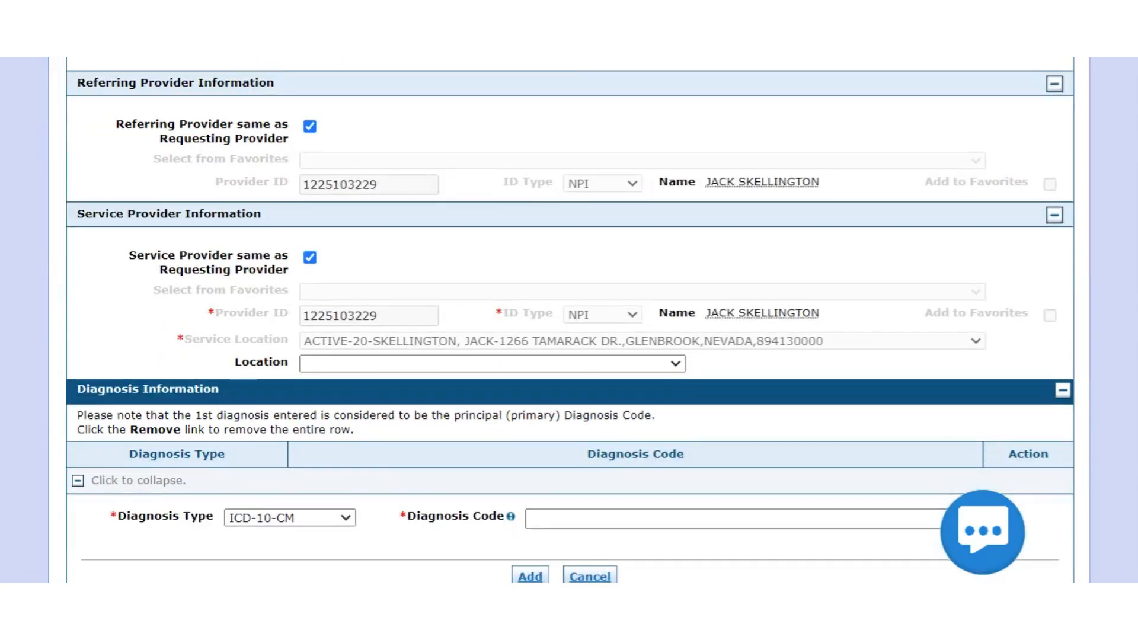
{"action": "scroll", "coordinate": [569, 320], "scroll_direction": "down", "scroll_amount": 1}
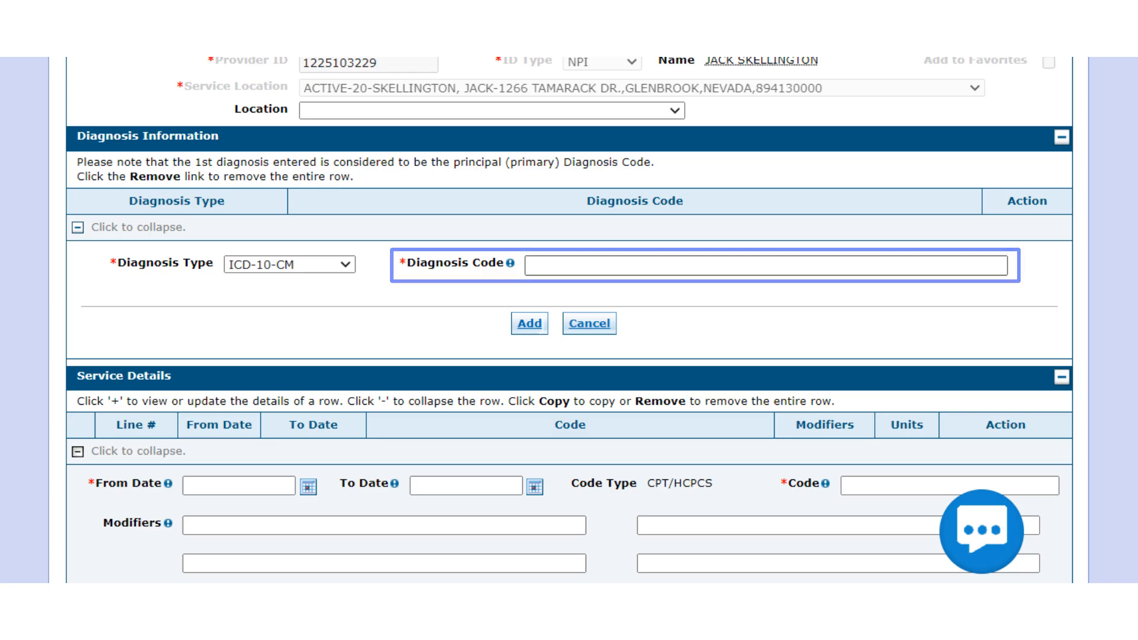
{"action": "left_click", "coordinate": [553, 262]}
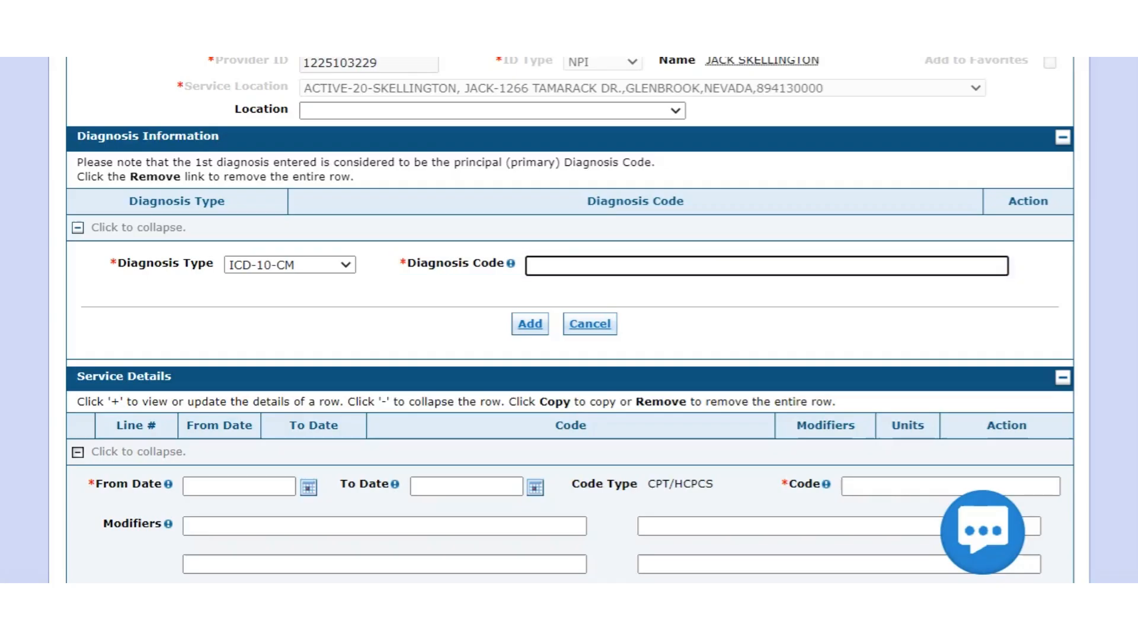
{"action": "type", "text": "r69"}
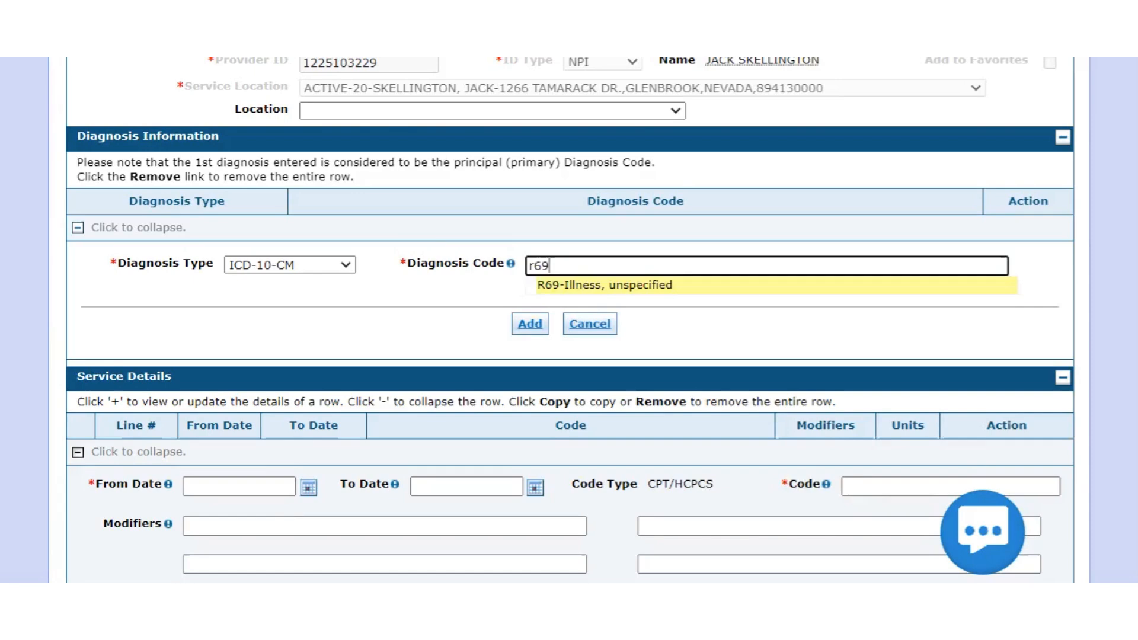
{"action": "left_click", "coordinate": [571, 285]}
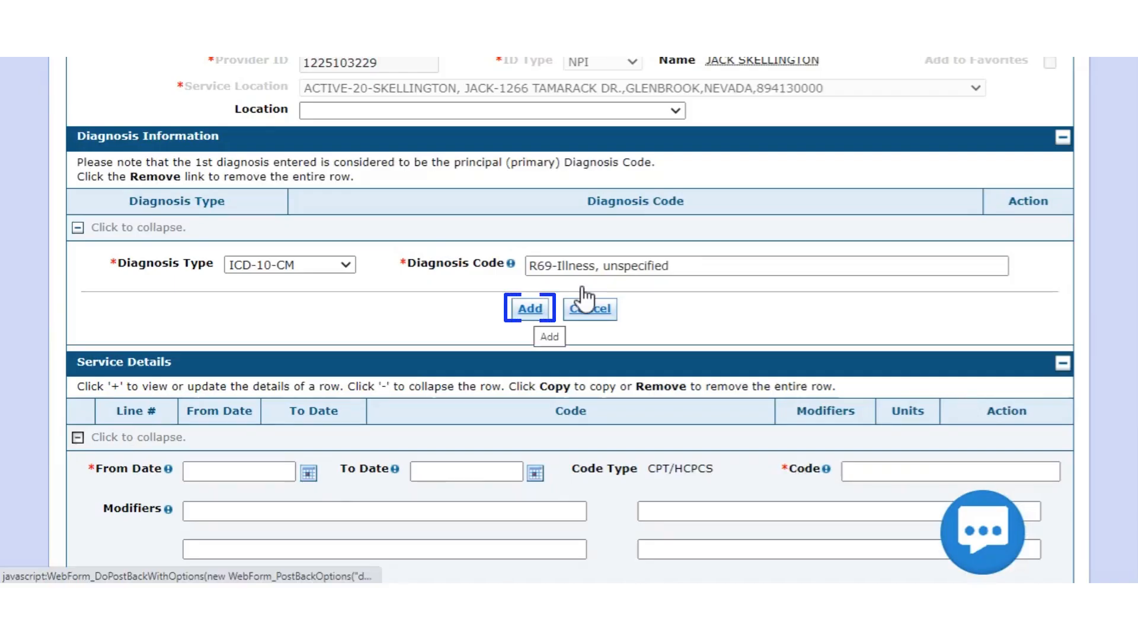
{"action": "left_click", "coordinate": [528, 309]}
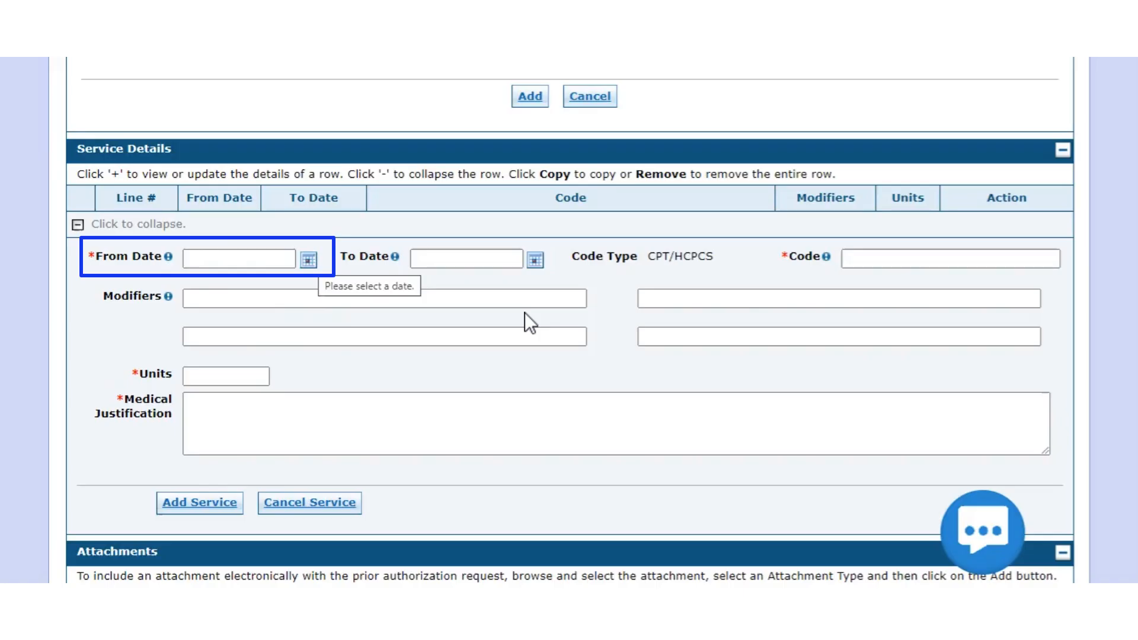
Add a service line for 05/01/2023 to 05/05/2023 with code 99215, 3 units and justification "Enter medical justification here"
{"action": "left_click", "coordinate": [308, 261]}
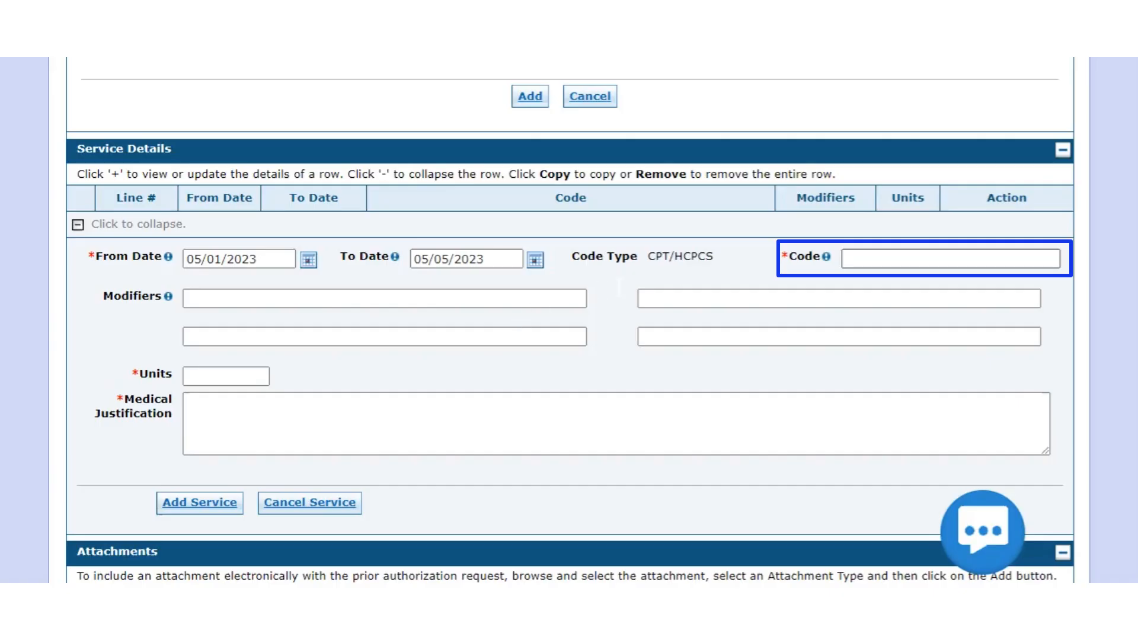
{"action": "left_click", "coordinate": [856, 258]}
{"action": "type", "text": "99215-OFFICE O/P EST HI 40-54 MI"}
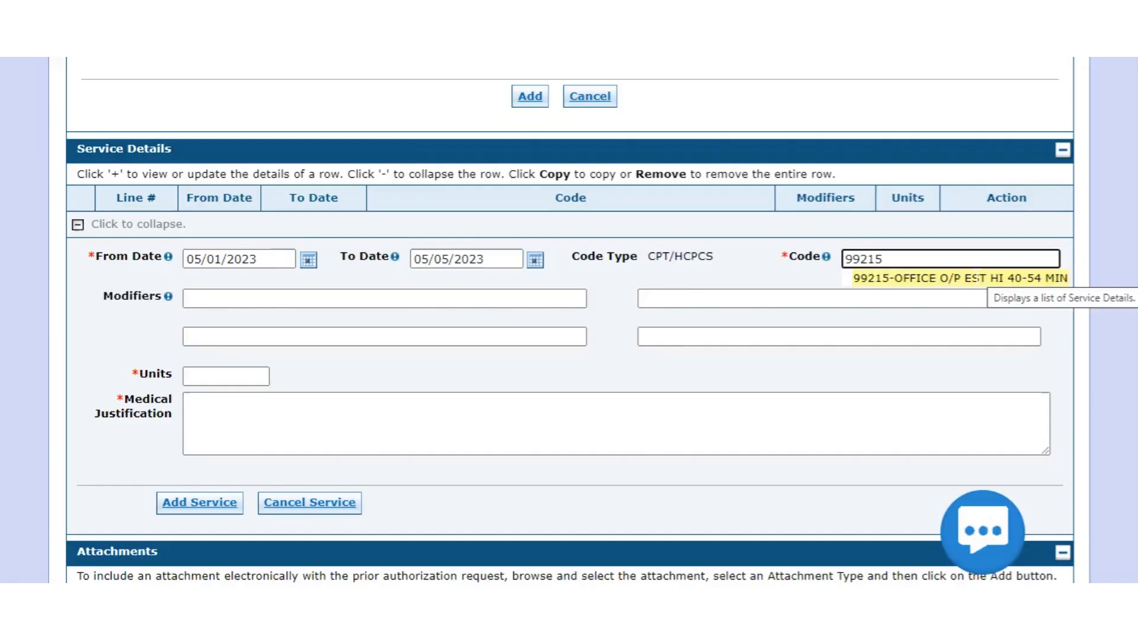
{"action": "left_click", "coordinate": [976, 276]}
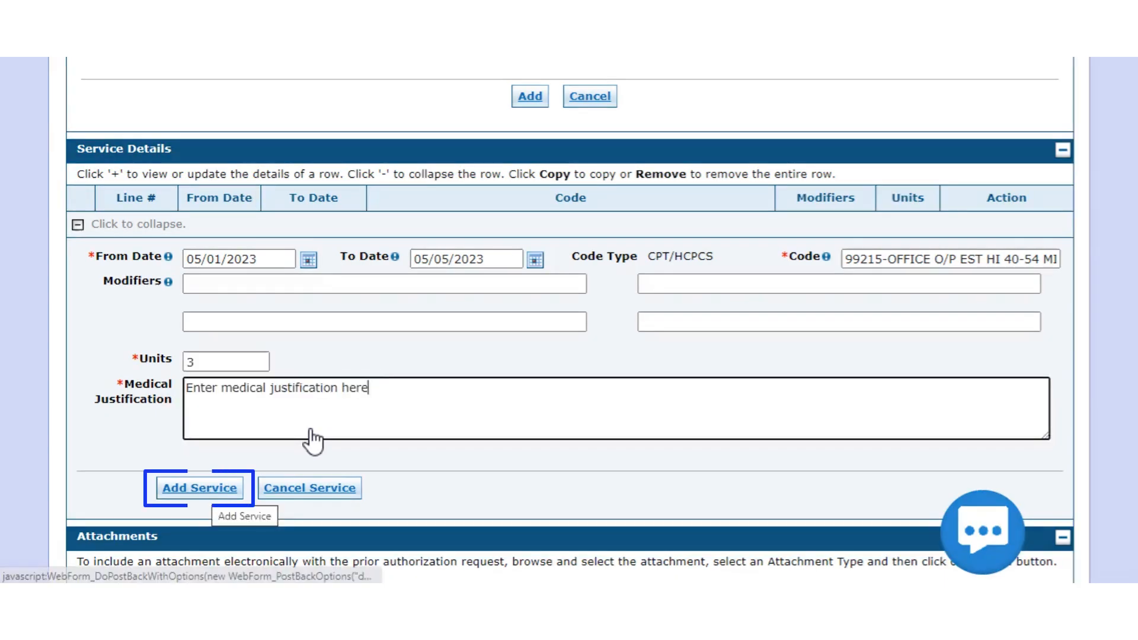
{"action": "left_click", "coordinate": [200, 488]}
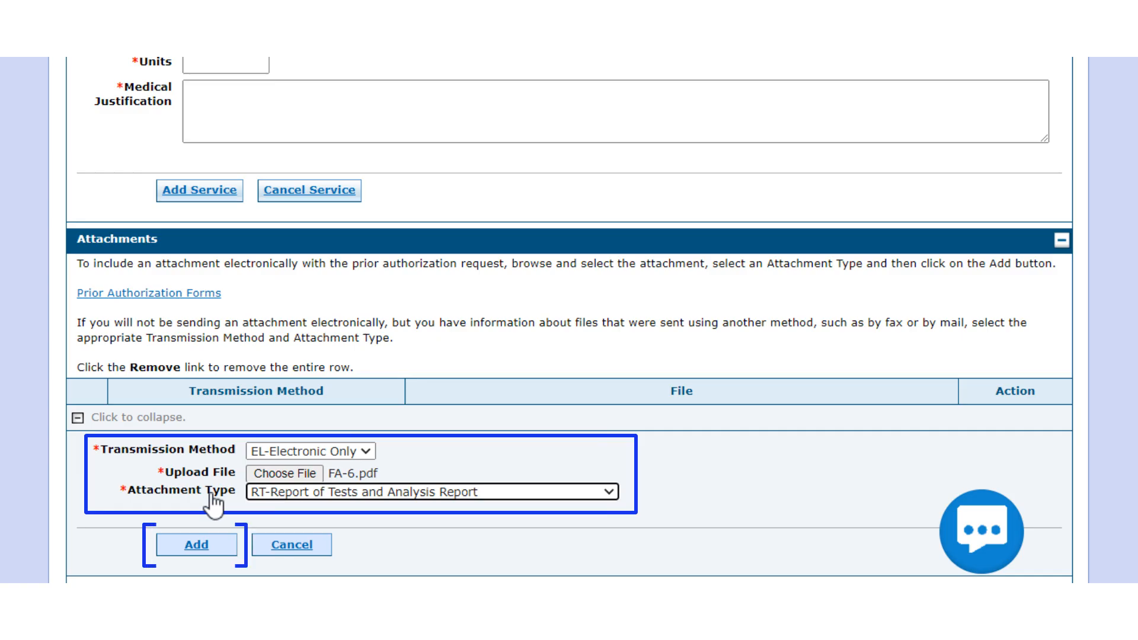
Add FA-6.pdf as an EL-Electronic Only attachment of type RT-Report of Tests and Analysis Report, and submit the authorization for confirmation
{"action": "left_click", "coordinate": [210, 532]}
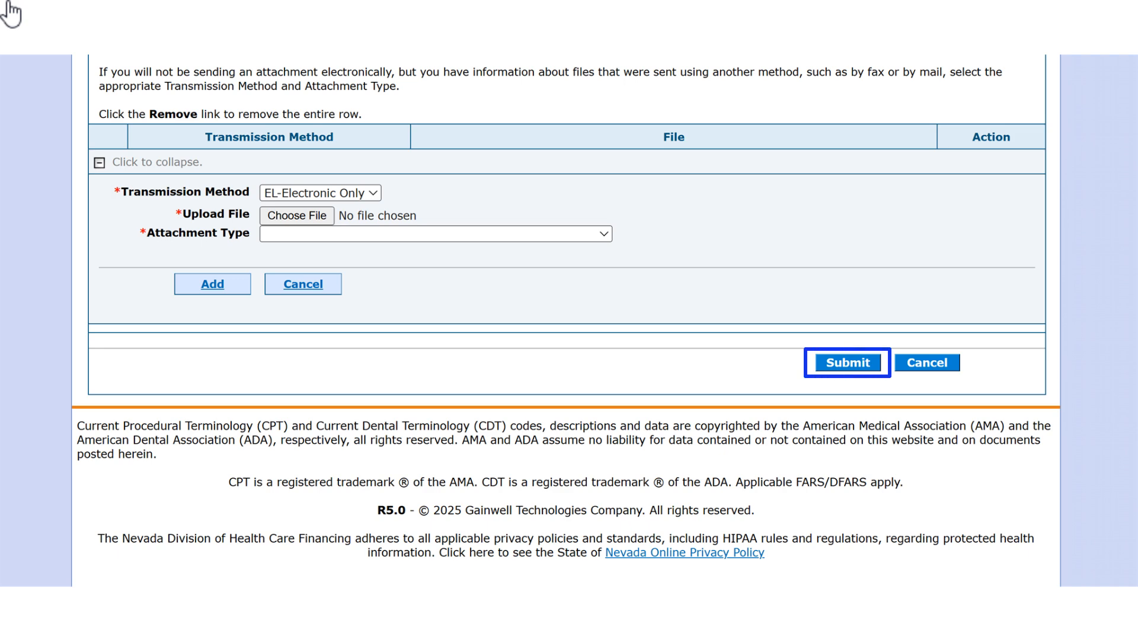
{"action": "left_click", "coordinate": [871, 368]}
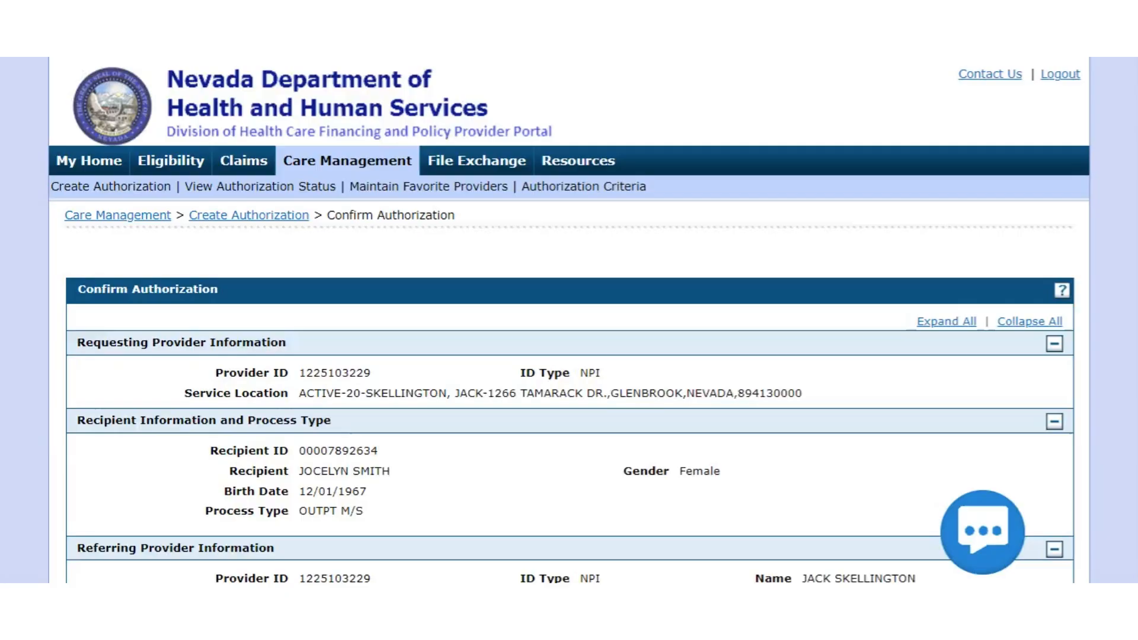
{"action": "scroll", "coordinate": [569, 320], "scroll_direction": "down", "scroll_amount": 7}
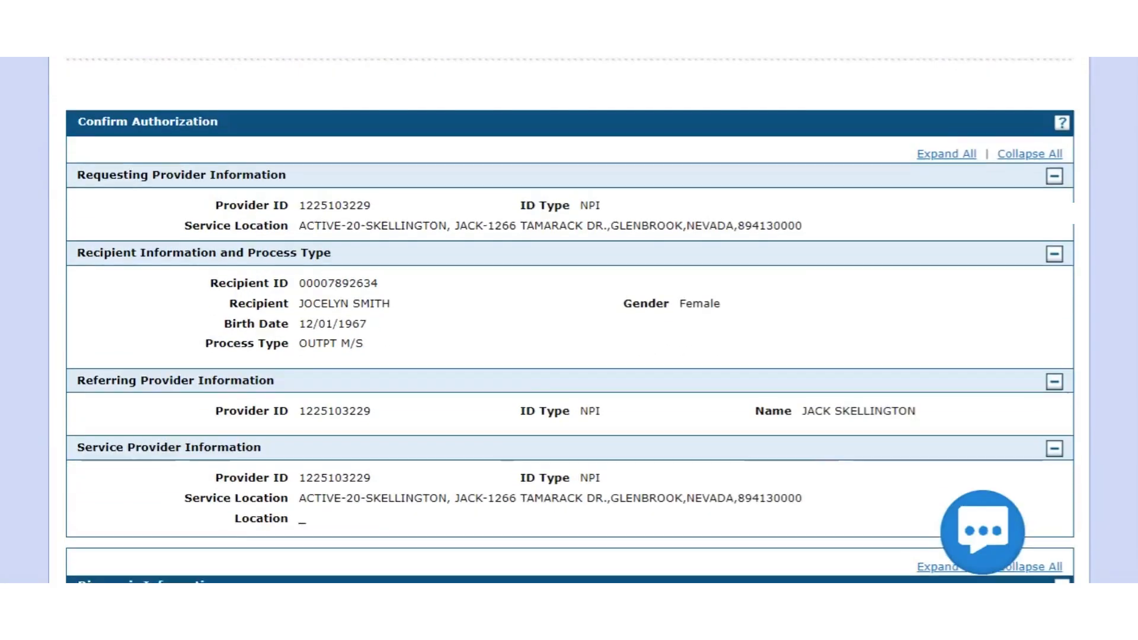
{"action": "scroll", "coordinate": [570, 321], "scroll_direction": "down", "scroll_amount": 3}
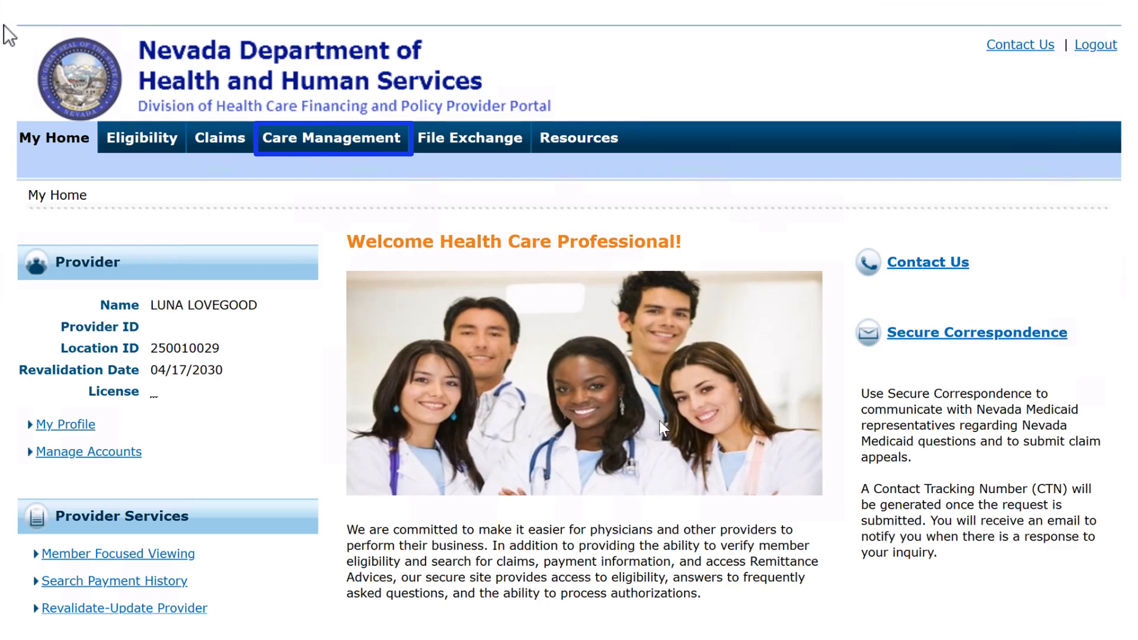
Open the status view of existing authorizations from Care Management
{"action": "left_click", "coordinate": [316, 148]}
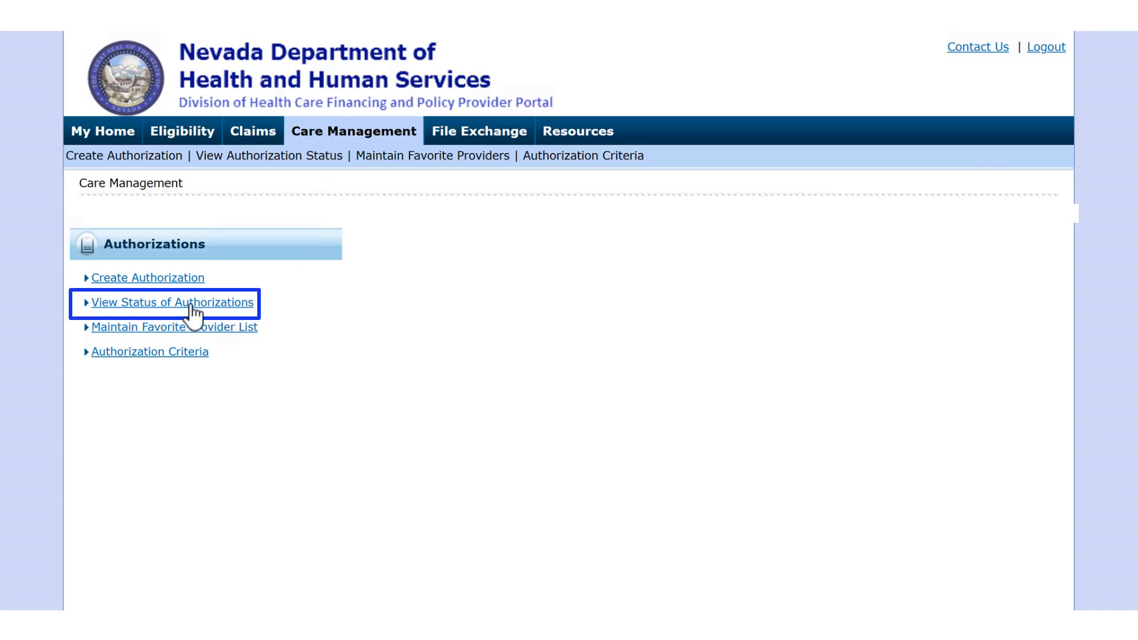
{"action": "left_click", "coordinate": [175, 303]}
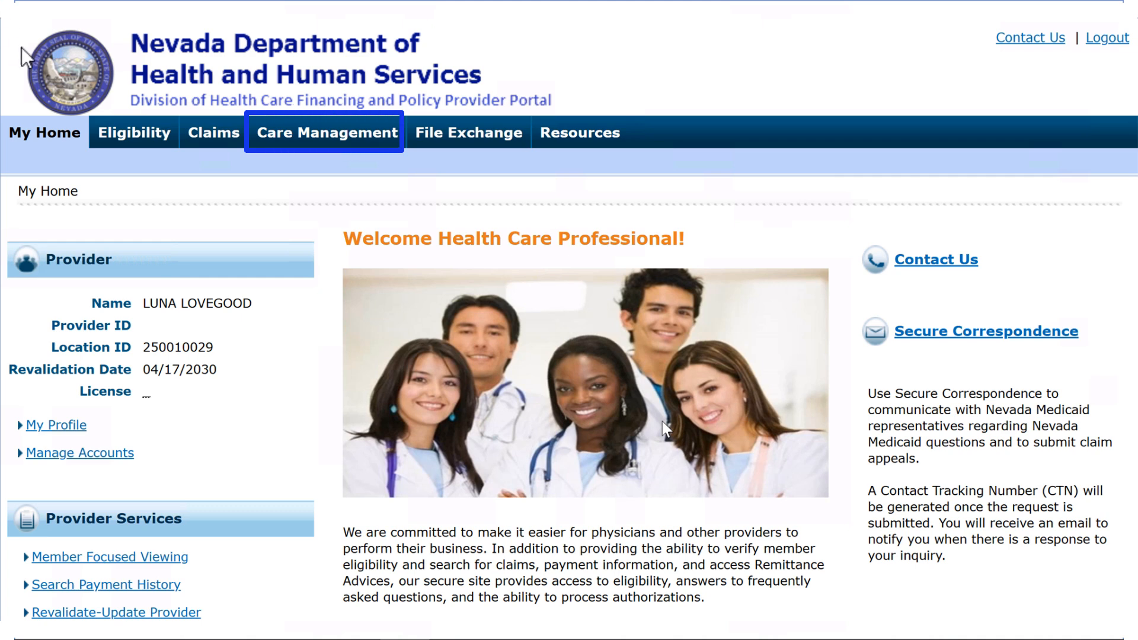
Open the favorite provider list in Care Management and submit an entry for a new favorite provider
{"action": "left_click", "coordinate": [318, 132]}
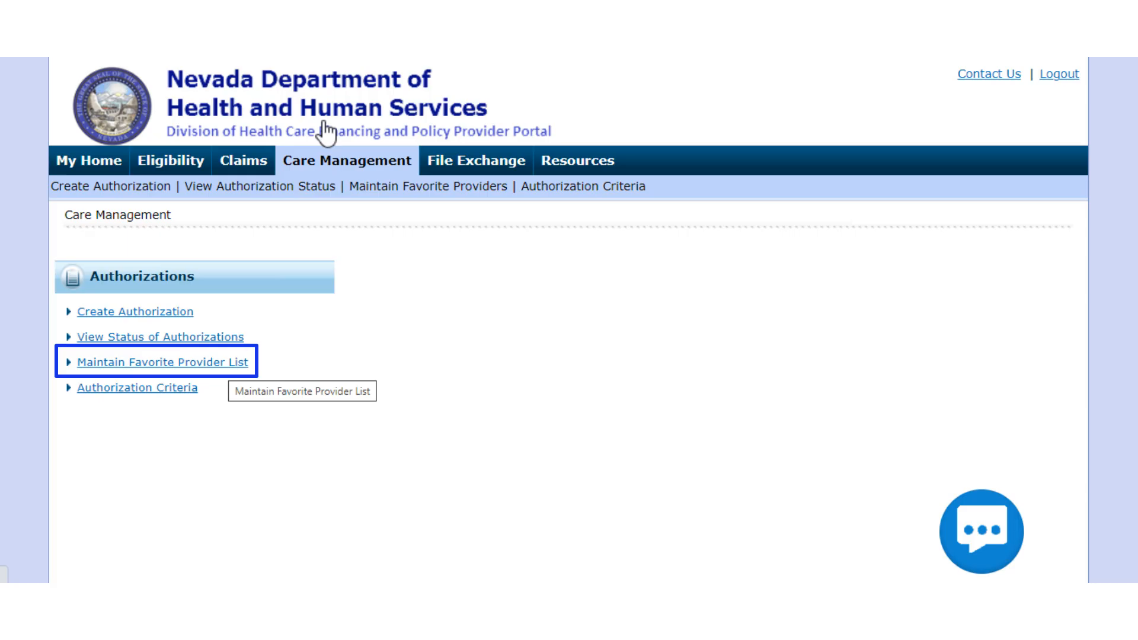
{"action": "left_click", "coordinate": [218, 367]}
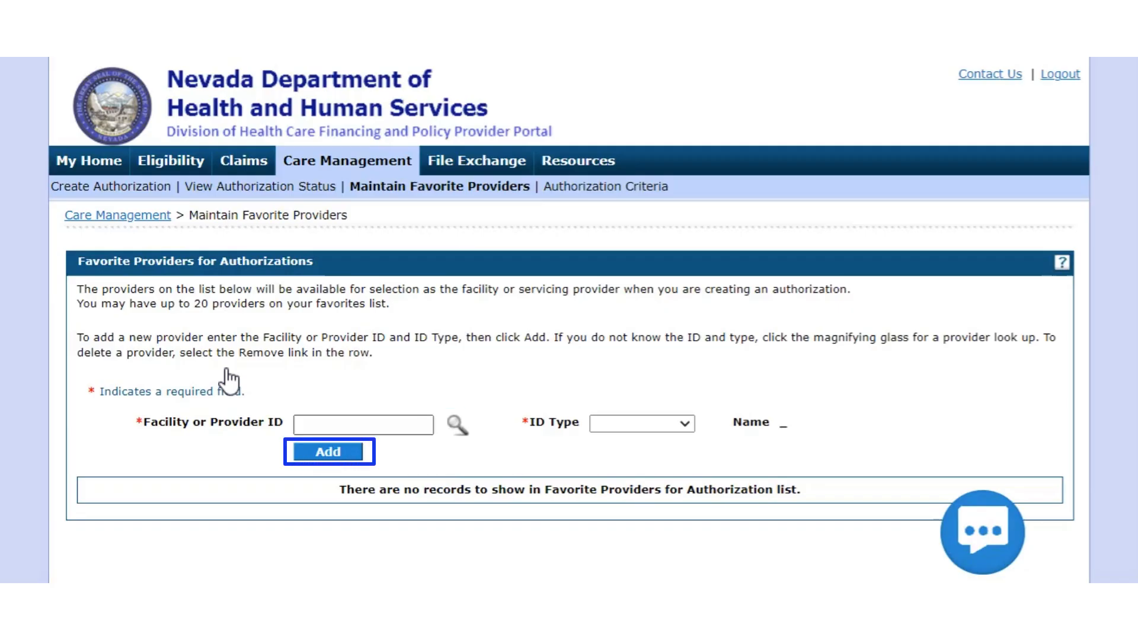
{"action": "left_click", "coordinate": [329, 455]}
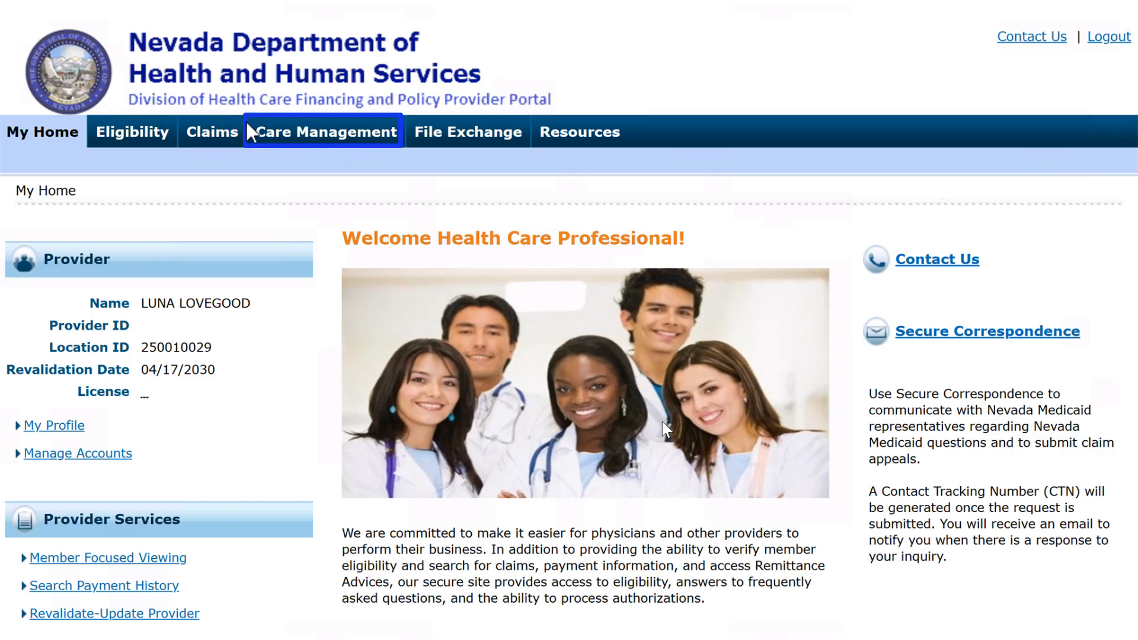
Fill in the authorization criteria search with code type Revenue, procedure 0551-NURSING VISIT SKILLED and provider type 36-Chiropractor
{"action": "left_click", "coordinate": [320, 133]}
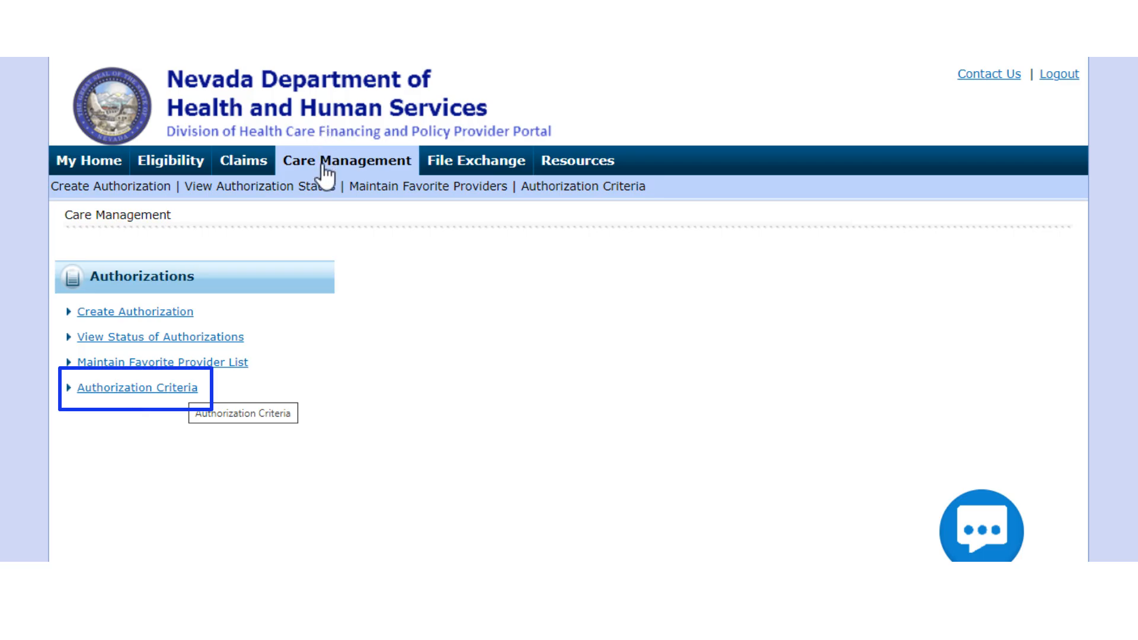
{"action": "left_click", "coordinate": [179, 389]}
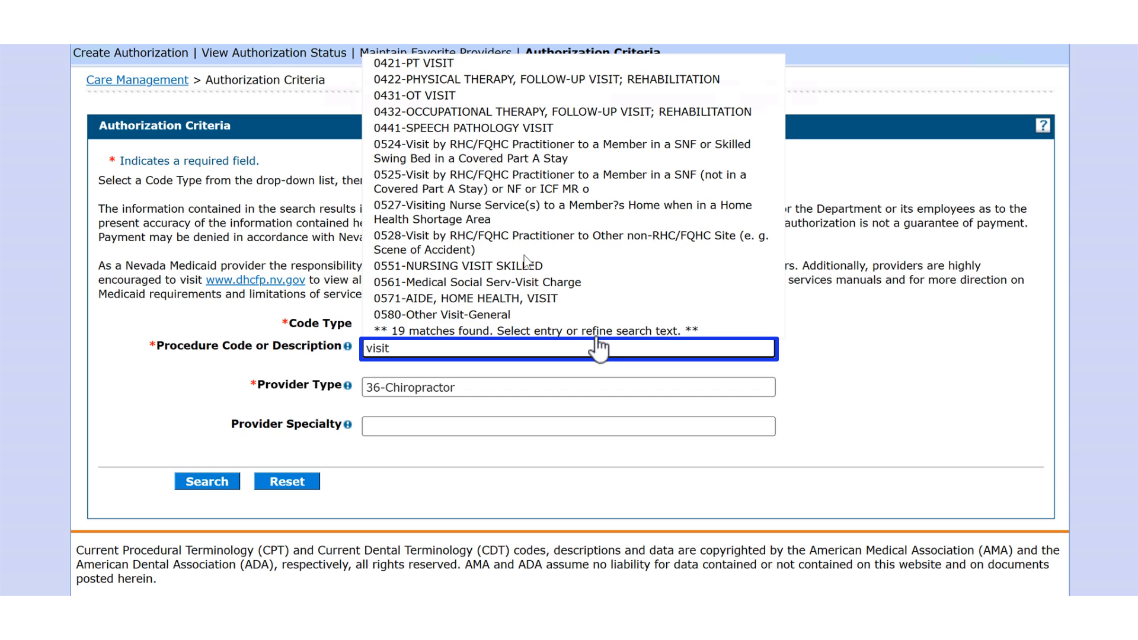
{"action": "left_click", "coordinate": [550, 267]}
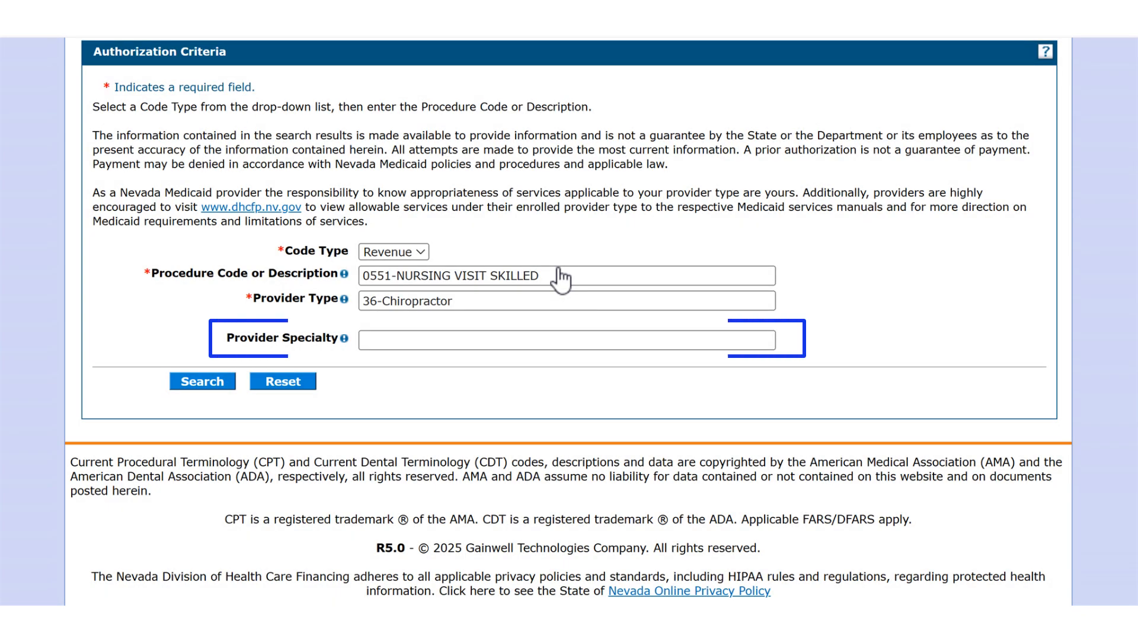